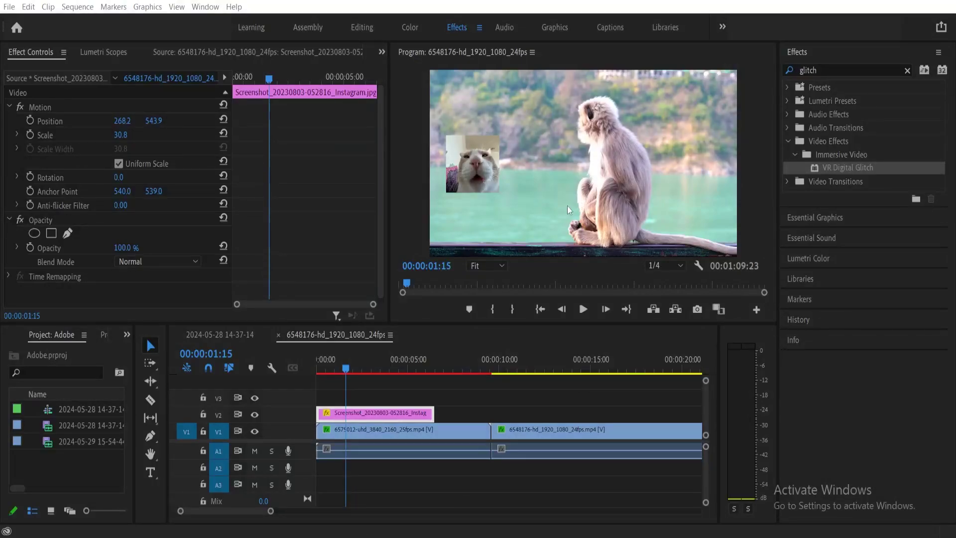
Shift the cat Screenshot clip on V2 slightly later, then preview from about one second.
{"action": "key", "text": "shift+3"}
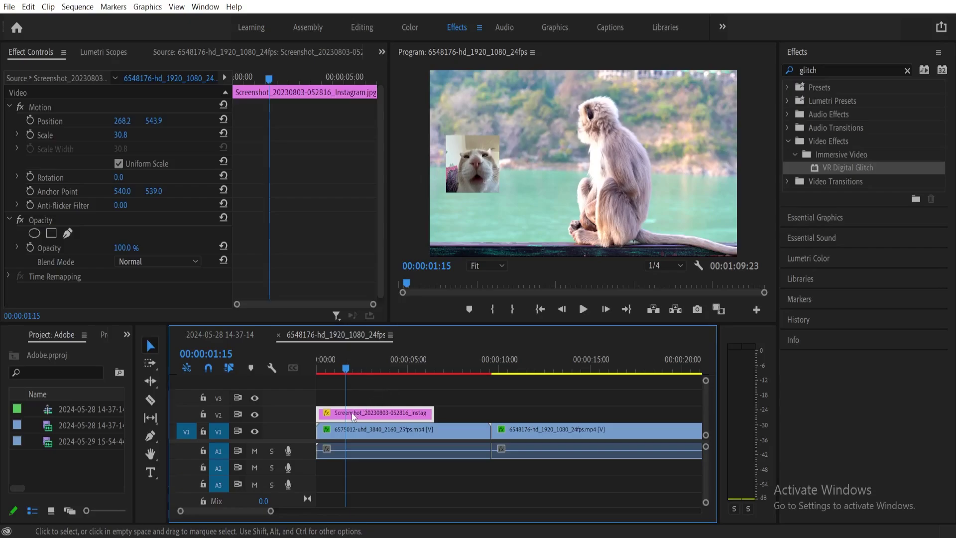
{"action": "left_click_drag", "start_coordinate": [352, 412], "coordinate": [382, 413]}
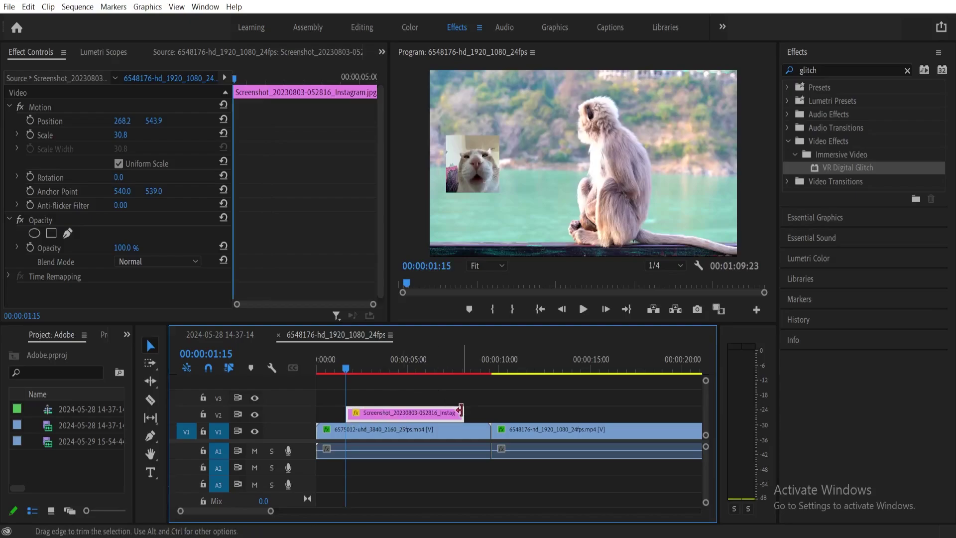
{"action": "left_click_drag", "start_coordinate": [352, 368], "coordinate": [341, 369]}
{"action": "key", "text": "space"}
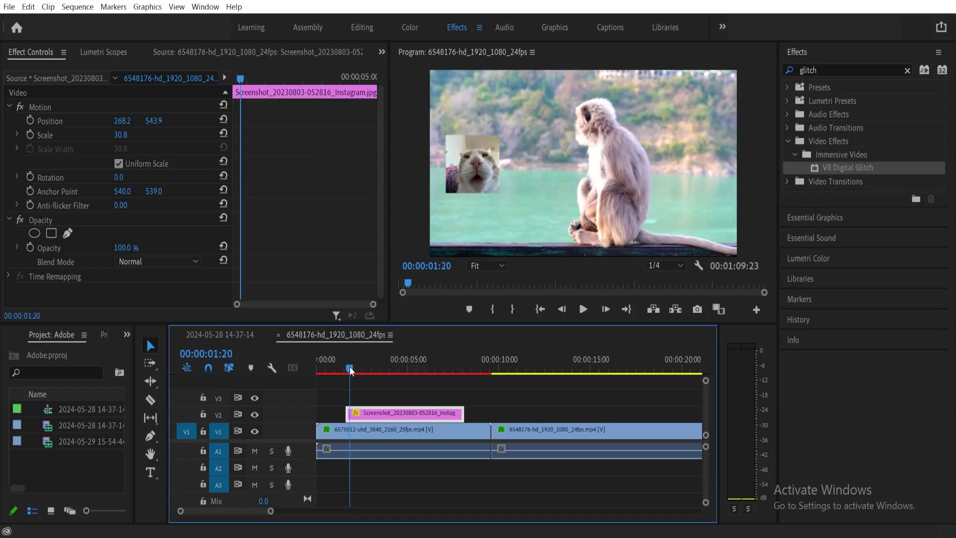
At about 4 seconds, drag the cat overlay to Position 256.5, 540.0 and reselect its V2 clip.
{"action": "mouse_move", "coordinate": [411, 369]}
{"action": "left_mouse_down"}
{"action": "mouse_move", "coordinate": [466, 371]}
{"action": "mouse_move", "coordinate": [393, 368]}
{"action": "left_mouse_up"}
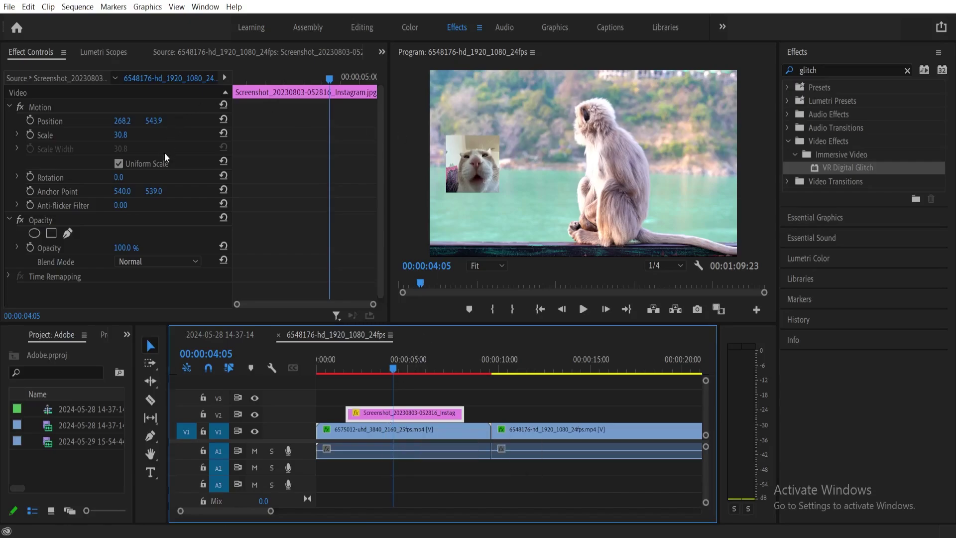
{"action": "mouse_move", "coordinate": [485, 161]}
{"action": "left_mouse_down"}
{"action": "mouse_move", "coordinate": [501, 159]}
{"action": "mouse_move", "coordinate": [487, 160]}
{"action": "left_mouse_up"}
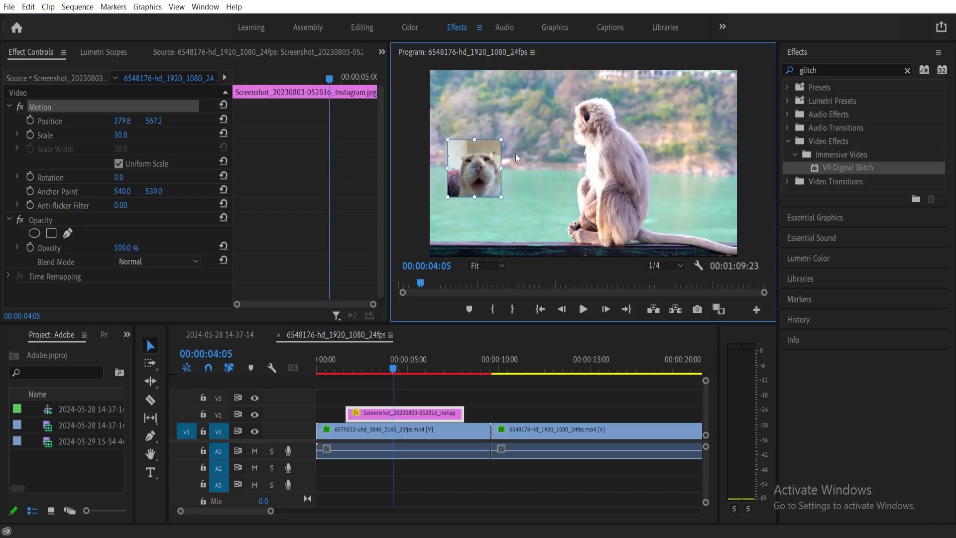
{"action": "left_click_drag", "start_coordinate": [491, 160], "coordinate": [488, 158]}
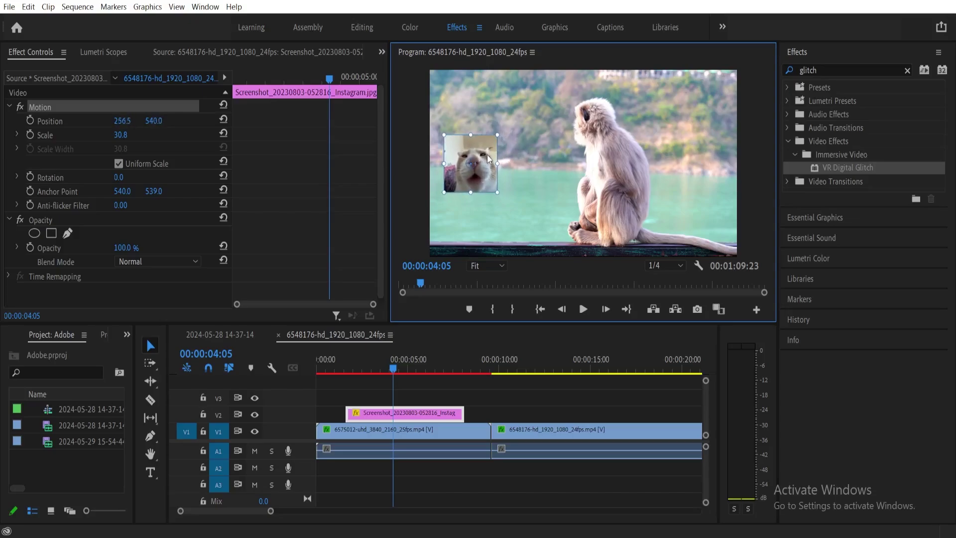
{"action": "left_click", "coordinate": [525, 145]}
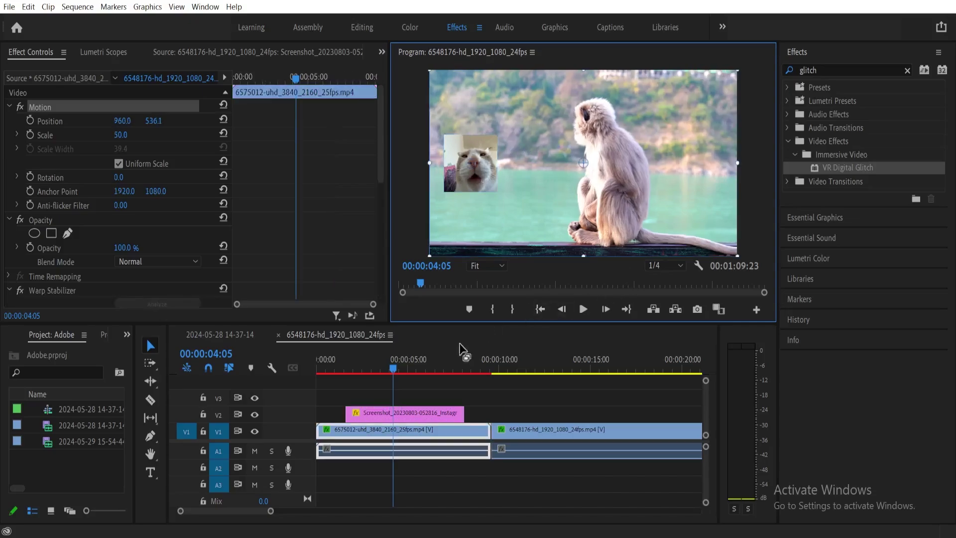
{"action": "left_click", "coordinate": [398, 362]}
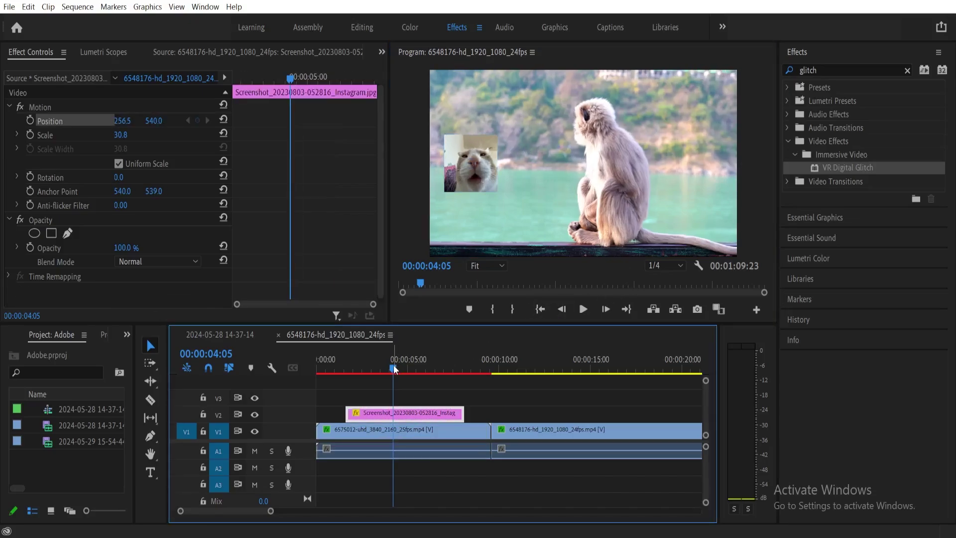
Set a Position keyframe at 00:00:02:04 with the cat at 256.5, 540.0, then move to 00:00:04:08.
{"action": "left_click_drag", "start_coordinate": [393, 366], "coordinate": [358, 360]}
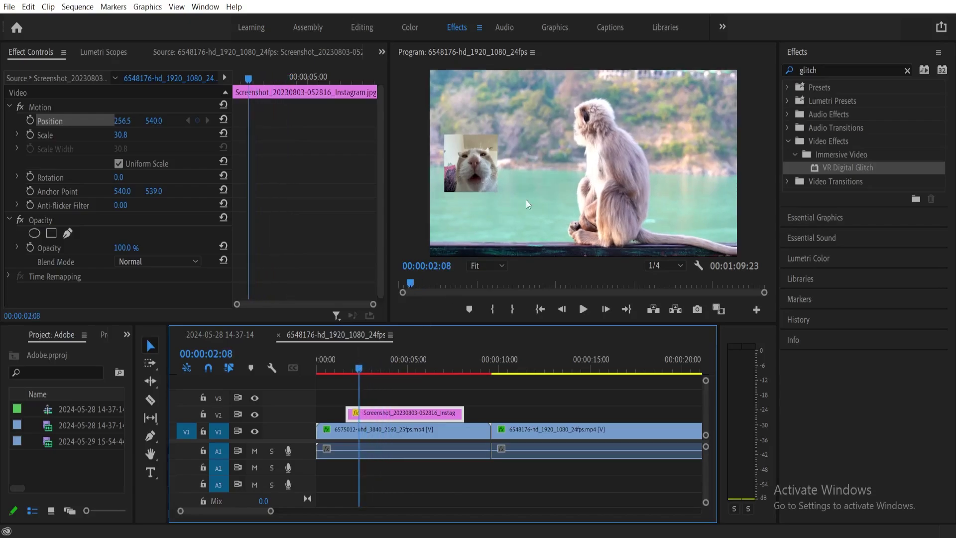
{"action": "left_click_drag", "start_coordinate": [360, 366], "coordinate": [357, 369]}
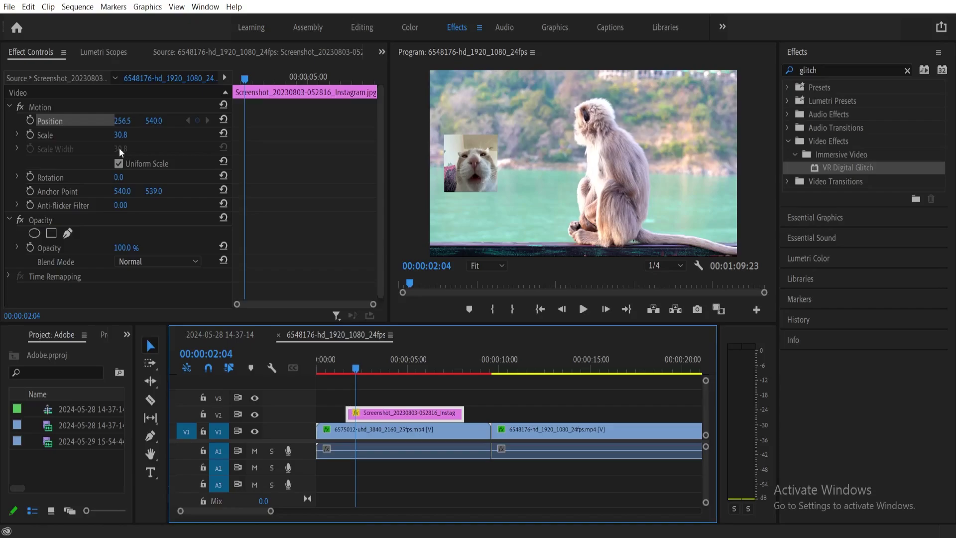
{"action": "left_click", "coordinate": [31, 119]}
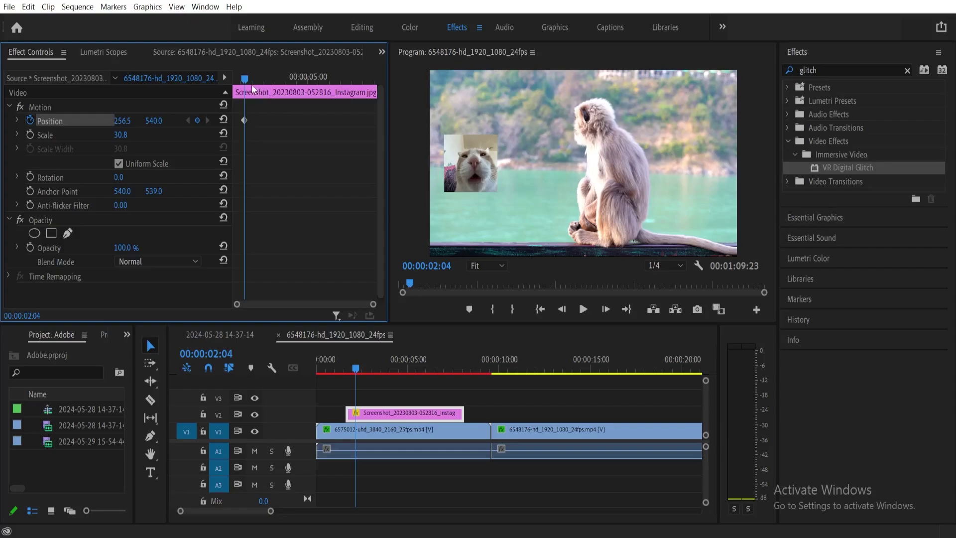
{"action": "left_click_drag", "start_coordinate": [356, 371], "coordinate": [396, 371]}
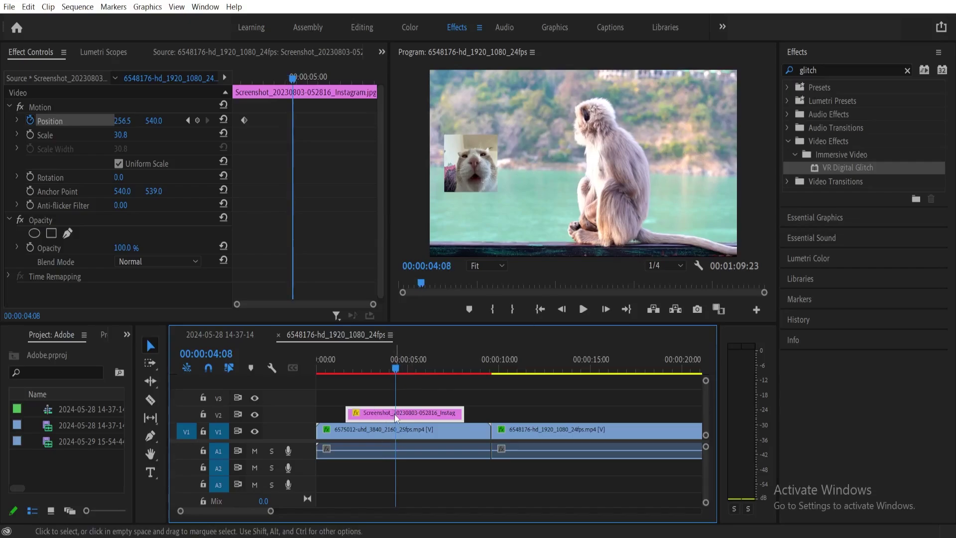
Drag the cat overlay across to the right side, ending at Position 1543.0, 540.0.
{"action": "left_click", "coordinate": [471, 160]}
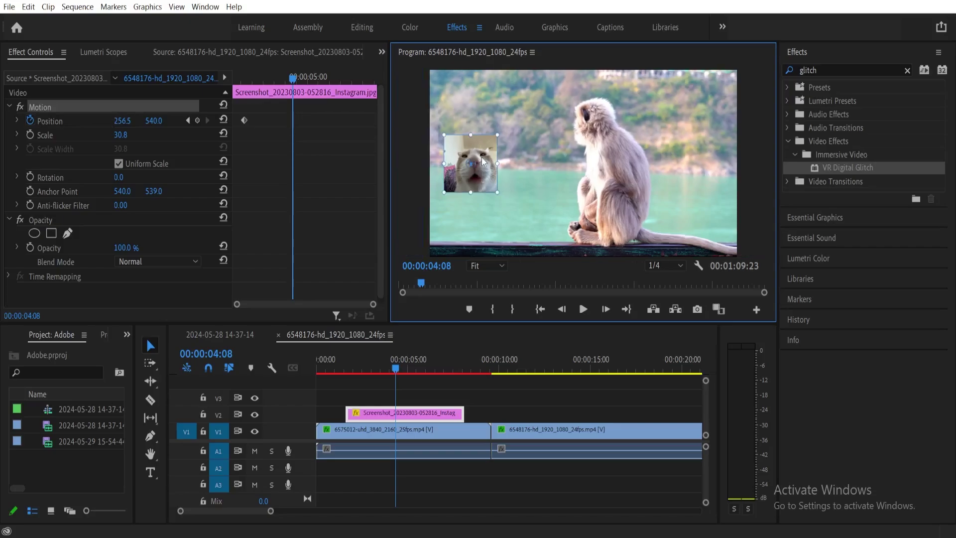
{"action": "left_click_drag", "start_coordinate": [482, 159], "coordinate": [687, 160]}
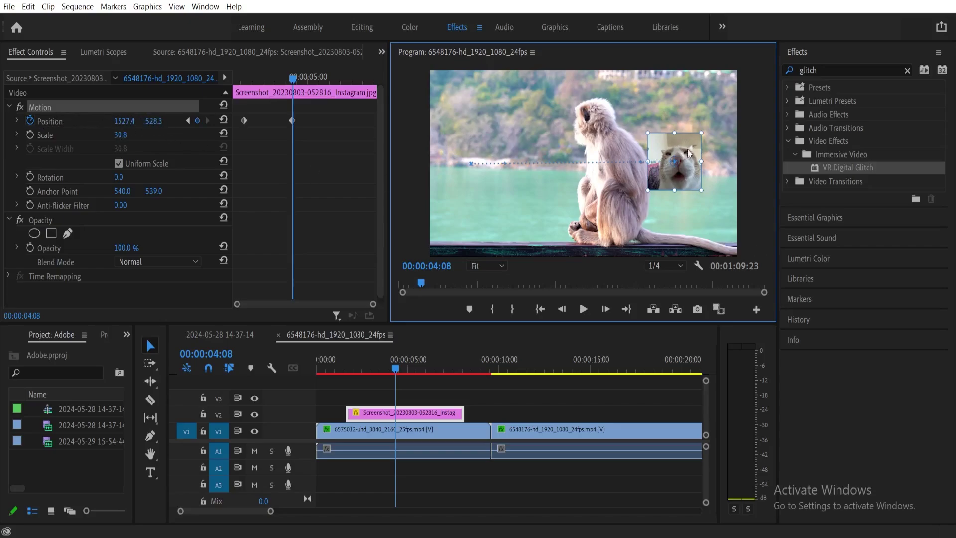
{"action": "left_click_drag", "start_coordinate": [690, 149], "coordinate": [692, 151]}
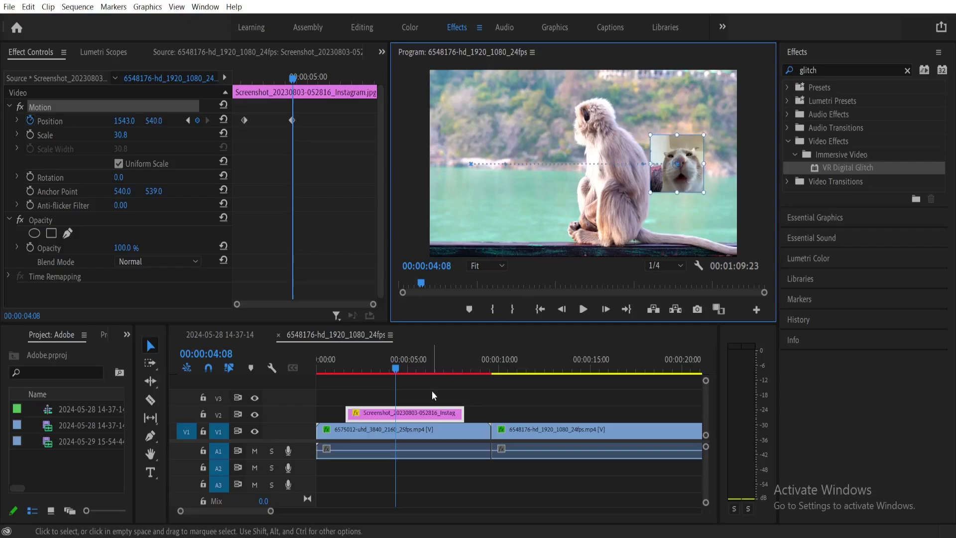
Play the sequence from the cat clip's start to watch it slide right.
{"action": "left_click", "coordinate": [346, 363]}
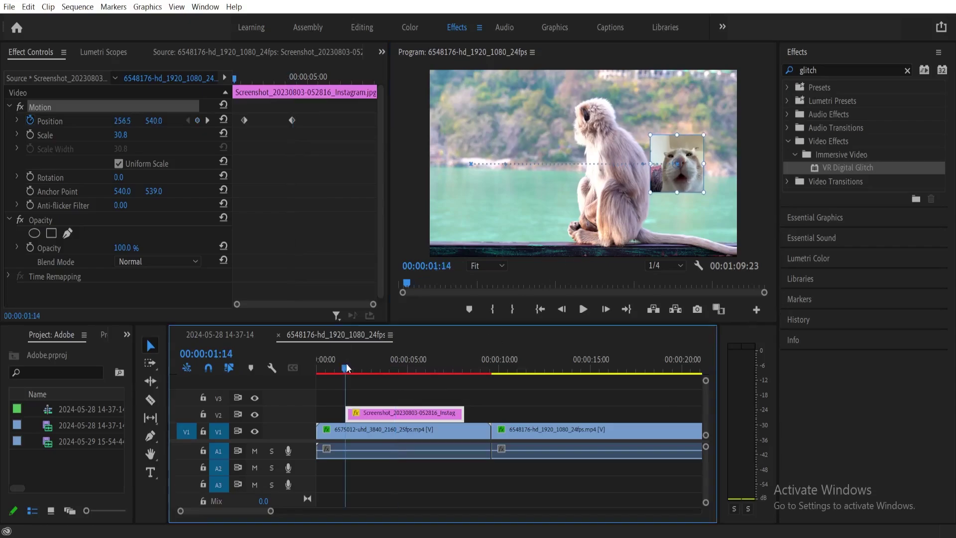
{"action": "key", "text": "space"}
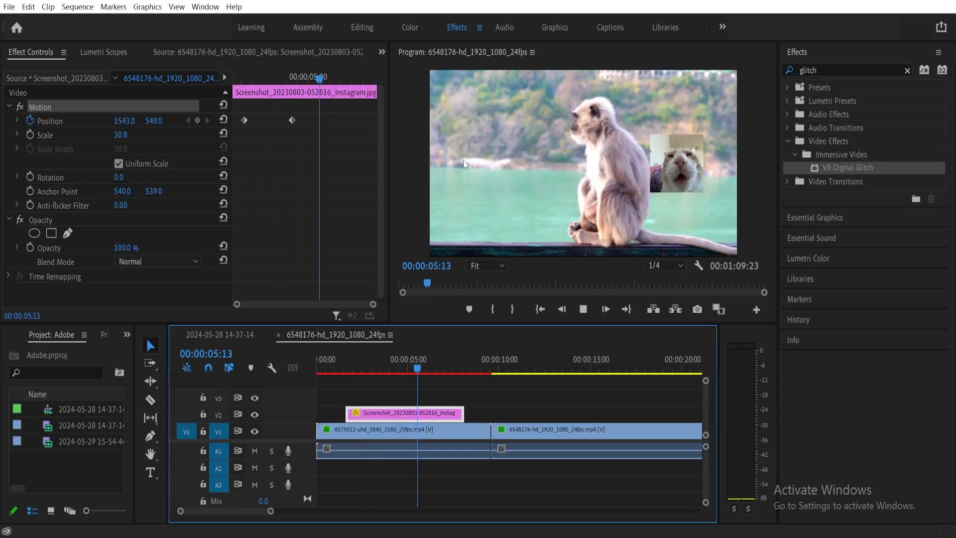
{"action": "key", "text": "space"}
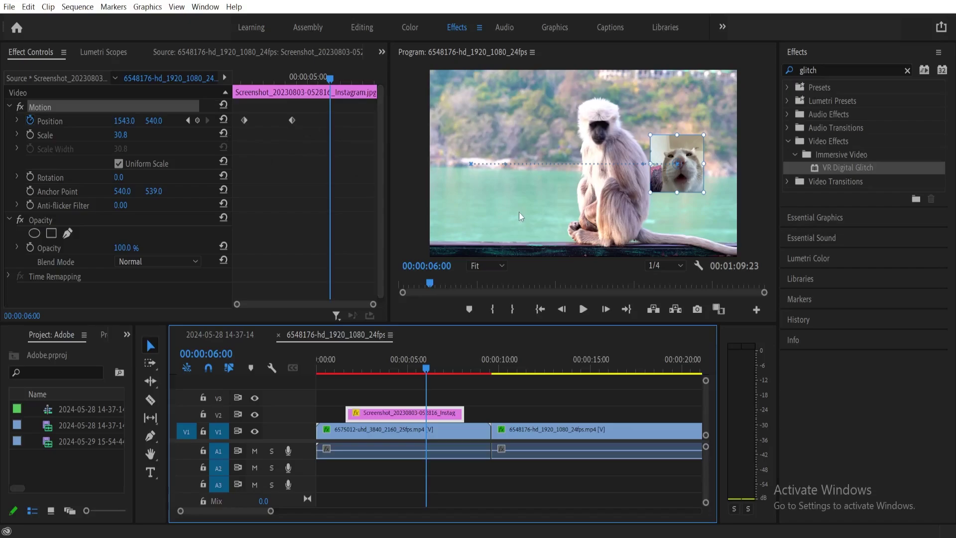
Paste the first Position keyframe at 00:00:03:11 so the cat returns to 256.5, 540.0.
{"action": "left_click", "coordinate": [272, 79]}
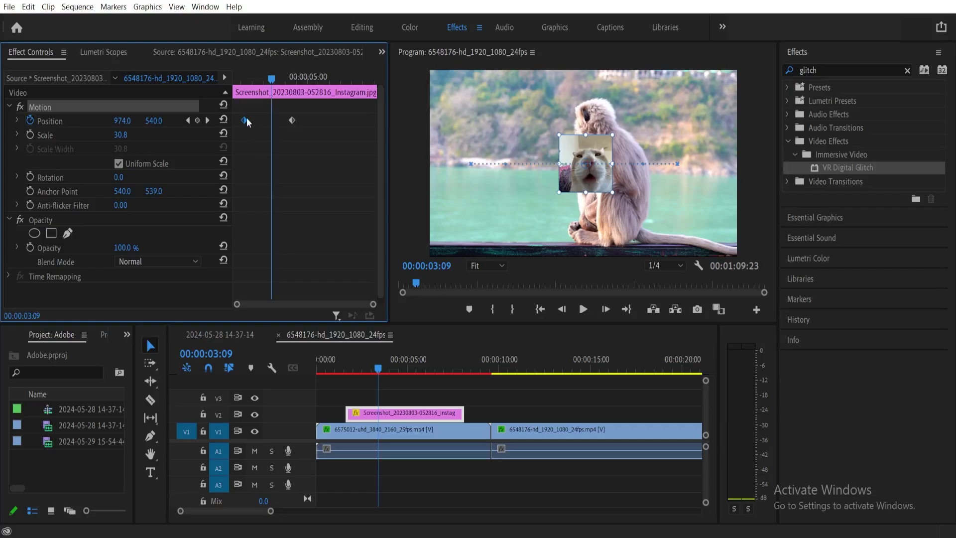
{"action": "left_click_drag", "start_coordinate": [240, 113], "coordinate": [252, 133]}
{"action": "left_click_drag", "start_coordinate": [272, 80], "coordinate": [275, 83]}
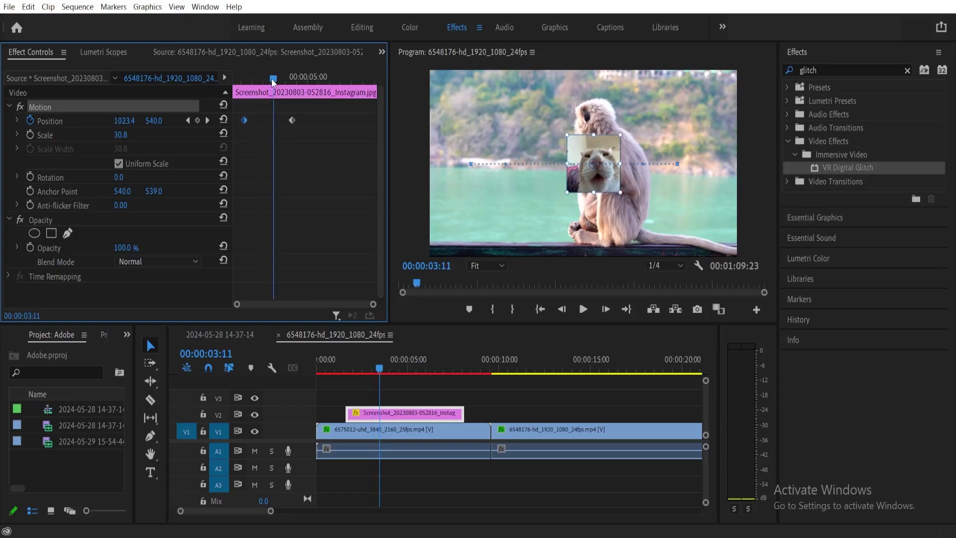
{"action": "key", "text": "ctrl+v"}
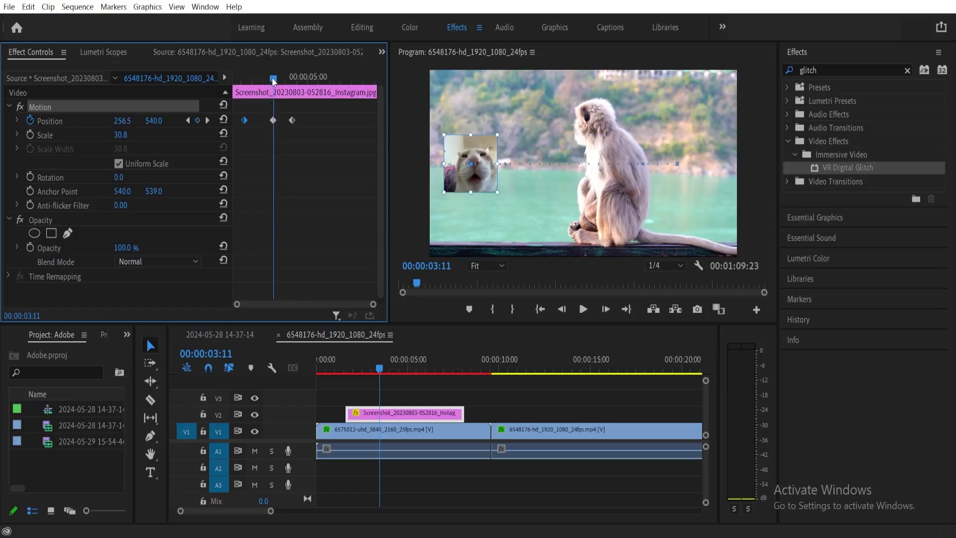
Preview the left-then-right motion from the clip start to about five seconds.
{"action": "left_click_drag", "start_coordinate": [273, 79], "coordinate": [227, 88]}
{"action": "key", "text": "space"}
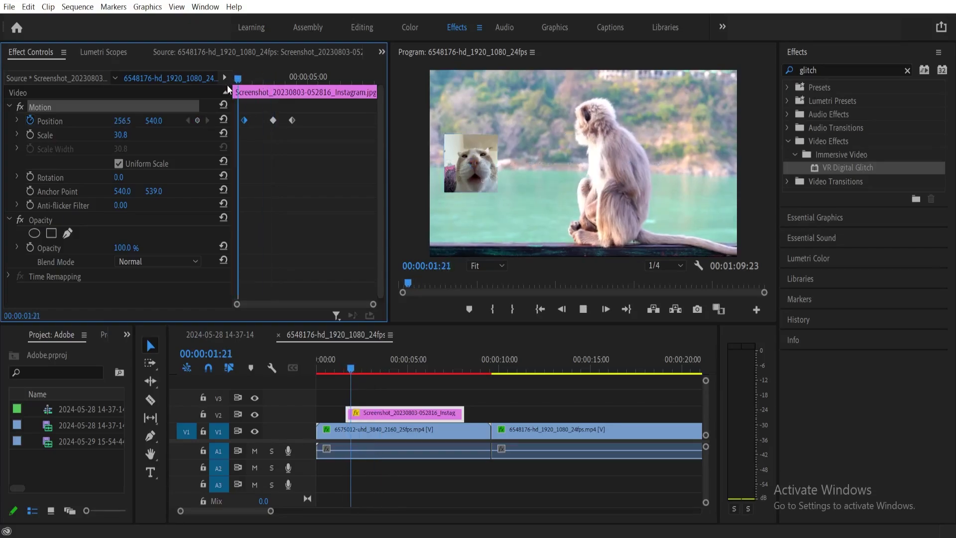
{"action": "key", "text": "space"}
{"action": "left_click", "coordinate": [274, 121]}
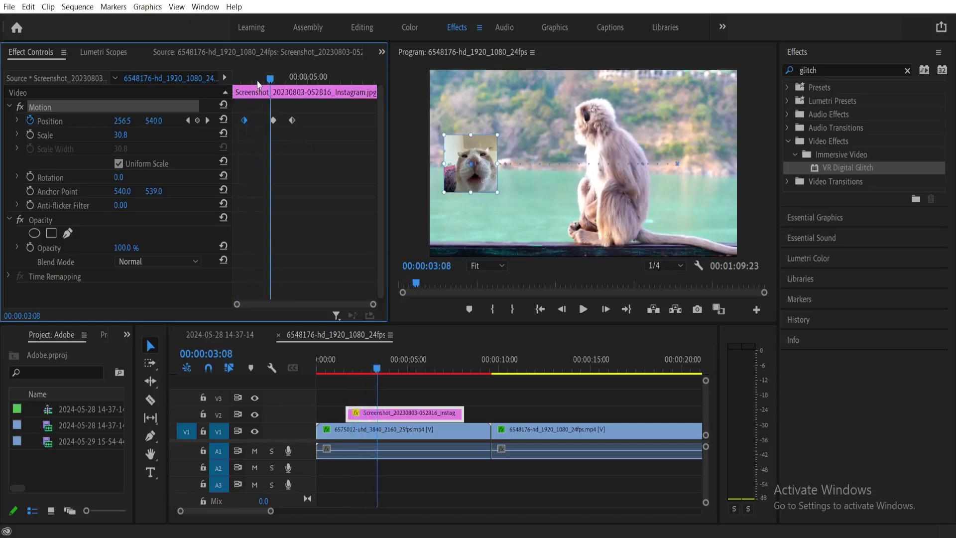
{"action": "key", "text": "space"}
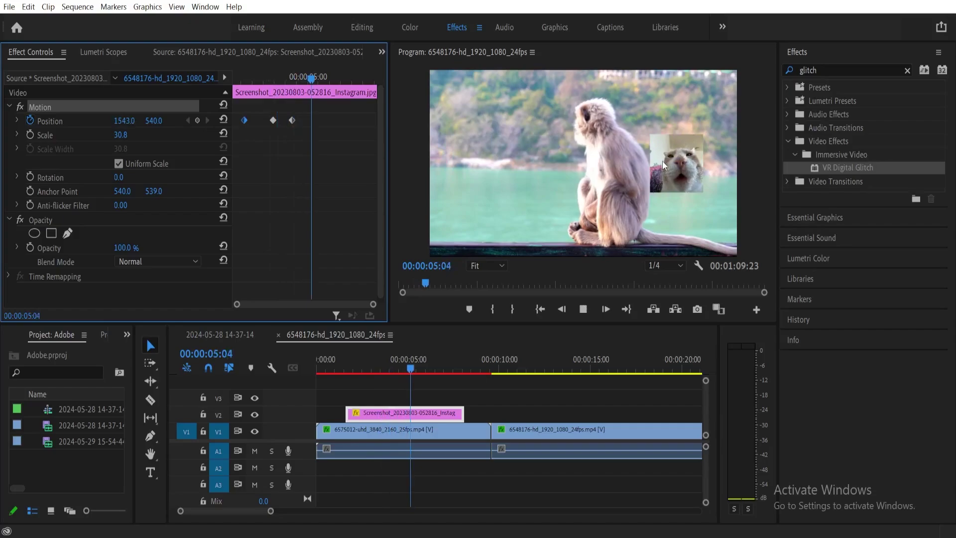
{"action": "key", "text": "space"}
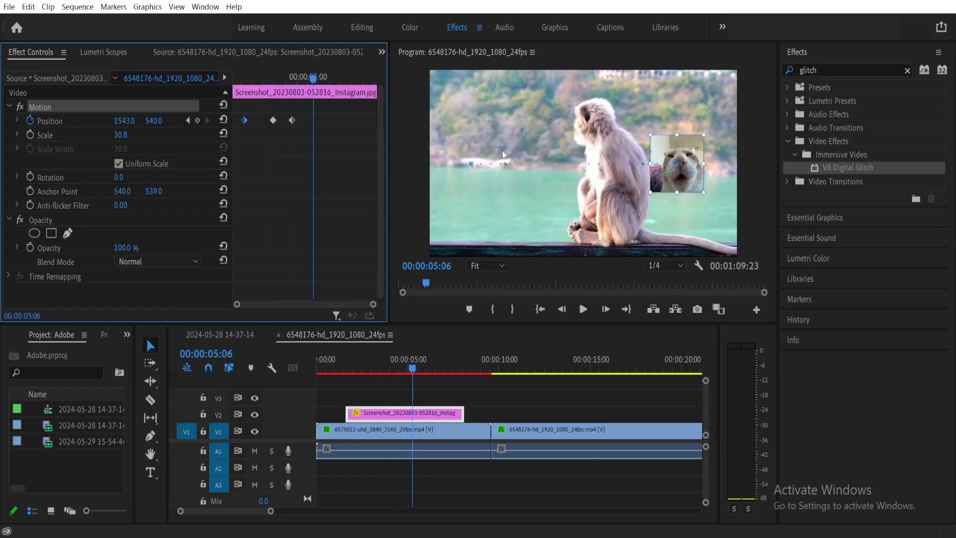
Drag the last Position keyframe later, preview the slower slide, and select both later keyframes.
{"action": "left_click_drag", "start_coordinate": [313, 92], "coordinate": [264, 87]}
{"action": "key", "text": "space"}
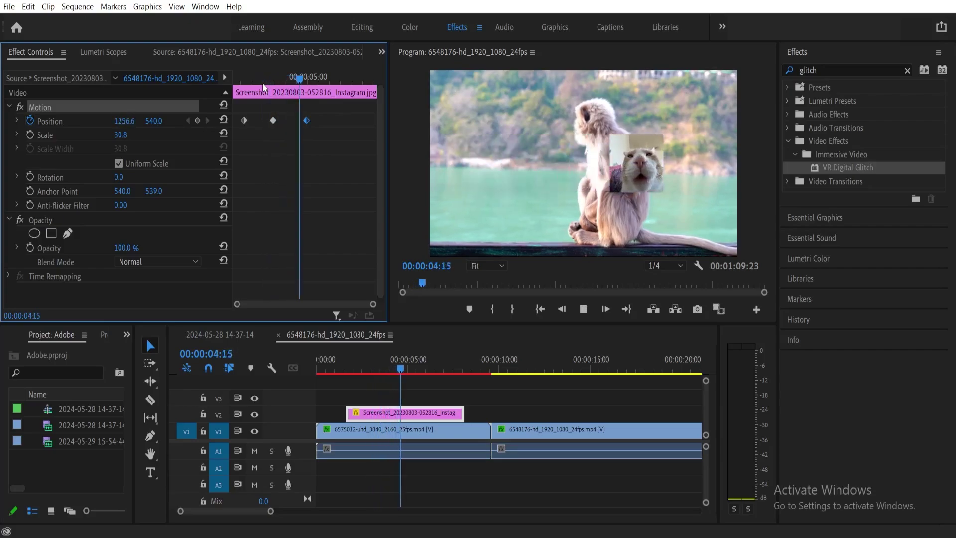
{"action": "key", "text": "space"}
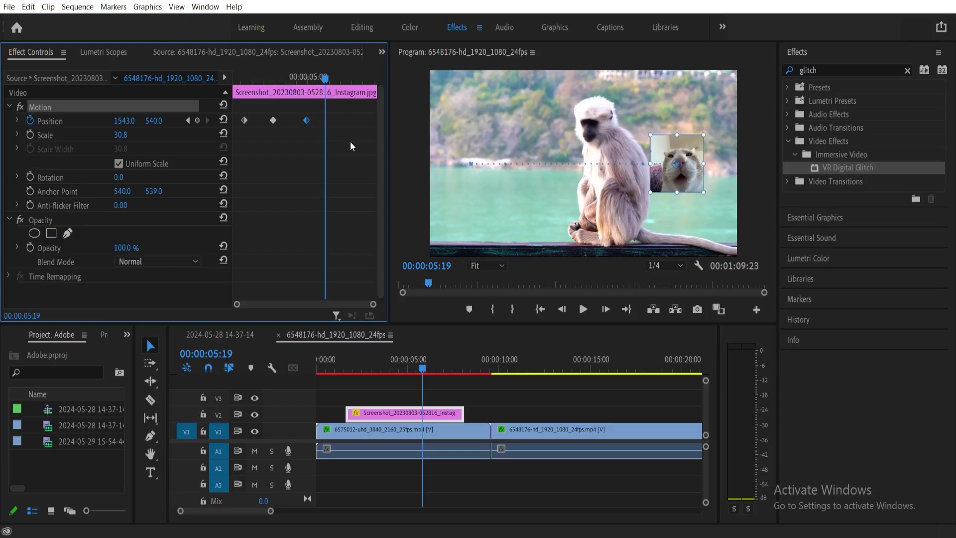
{"action": "left_click_drag", "start_coordinate": [345, 144], "coordinate": [272, 117]}
Apply Temporal Interpolation > Auto Bezier to the two selected Position keyframes.
{"action": "right_click", "coordinate": [274, 121]}
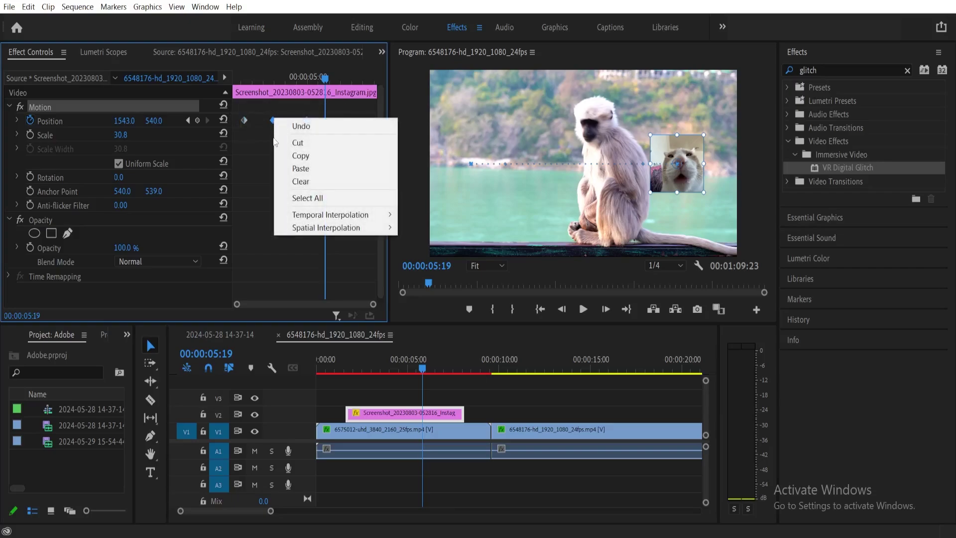
{"action": "mouse_move", "coordinate": [318, 215]}
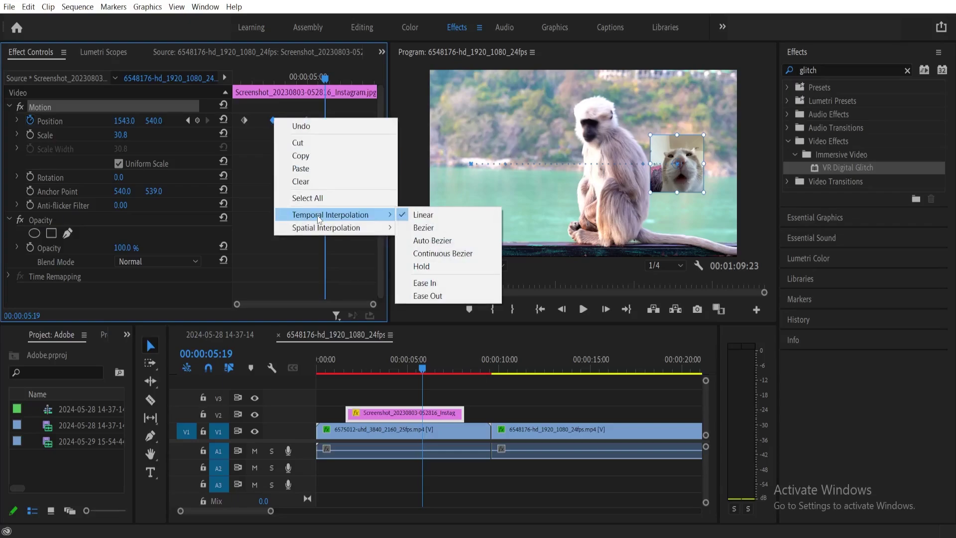
{"action": "left_click", "coordinate": [432, 241]}
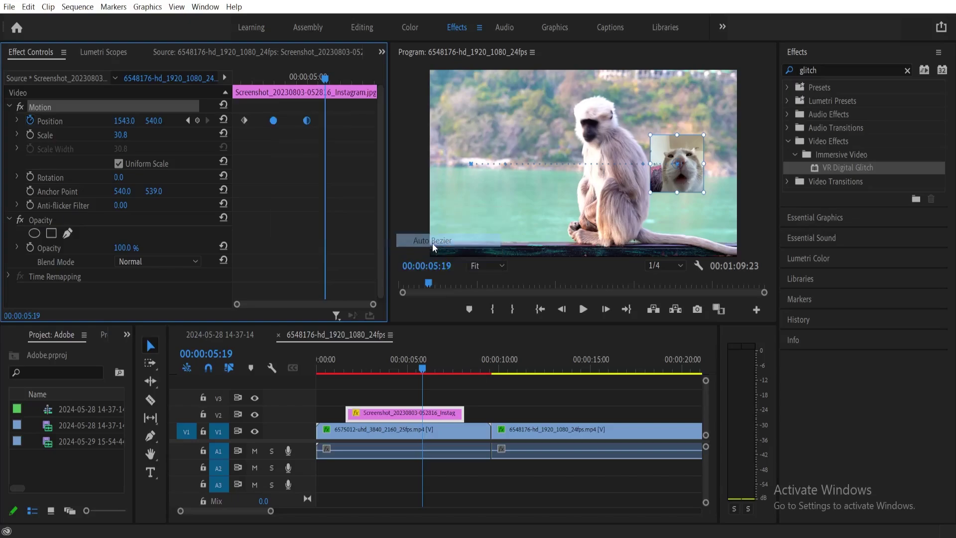
Play the smoothed animation from just before the middle keyframe, then stop.
{"action": "left_click", "coordinate": [268, 83]}
{"action": "key", "text": "space"}
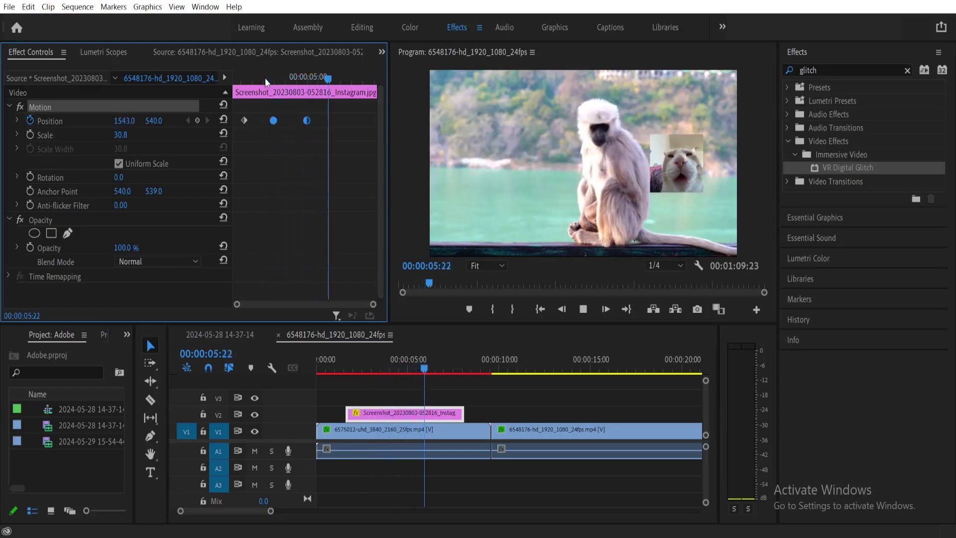
{"action": "key", "text": "space"}
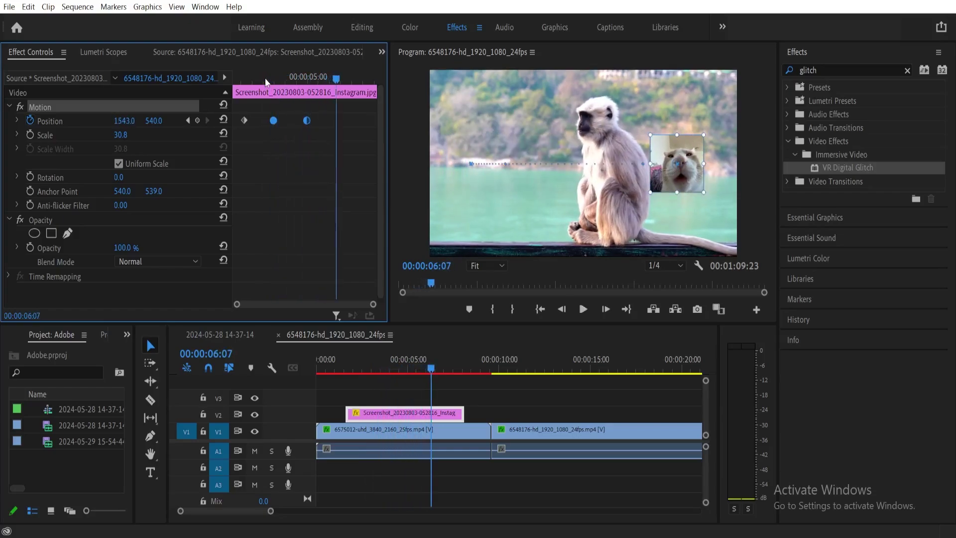